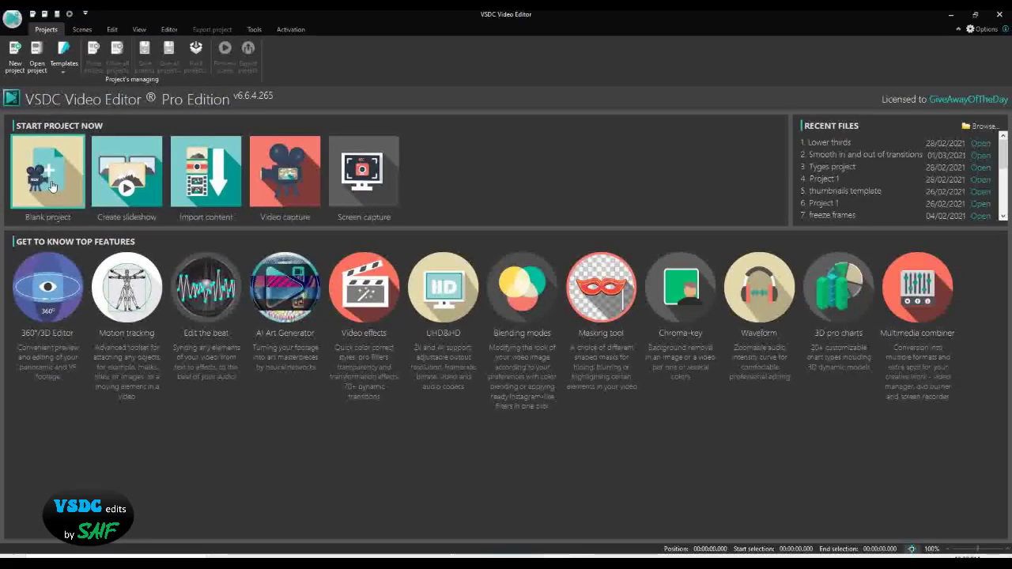
Step: Start a blank project and replace its default title with 'Test Project'
left_click(51, 185)
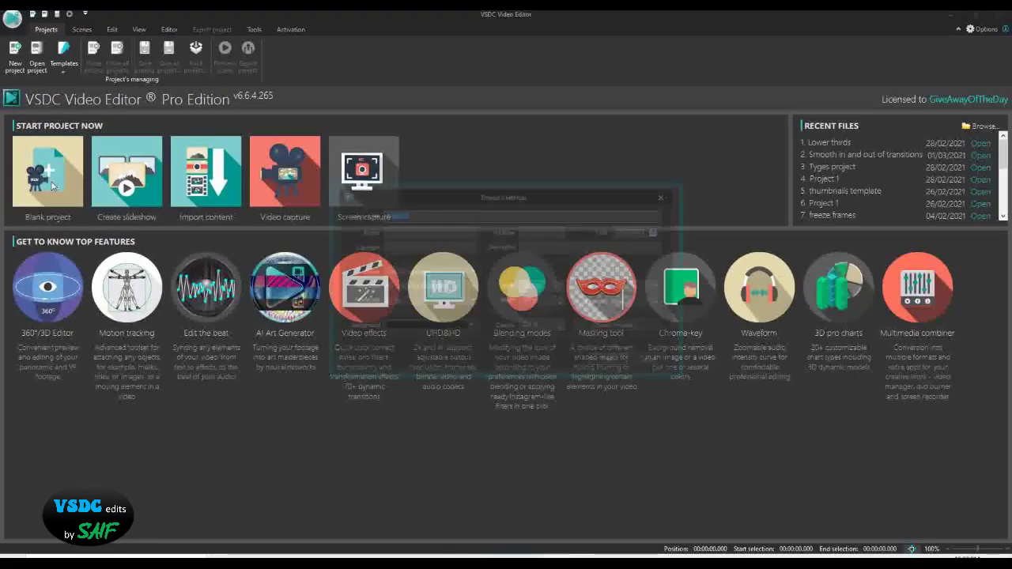
double_click(423, 212)
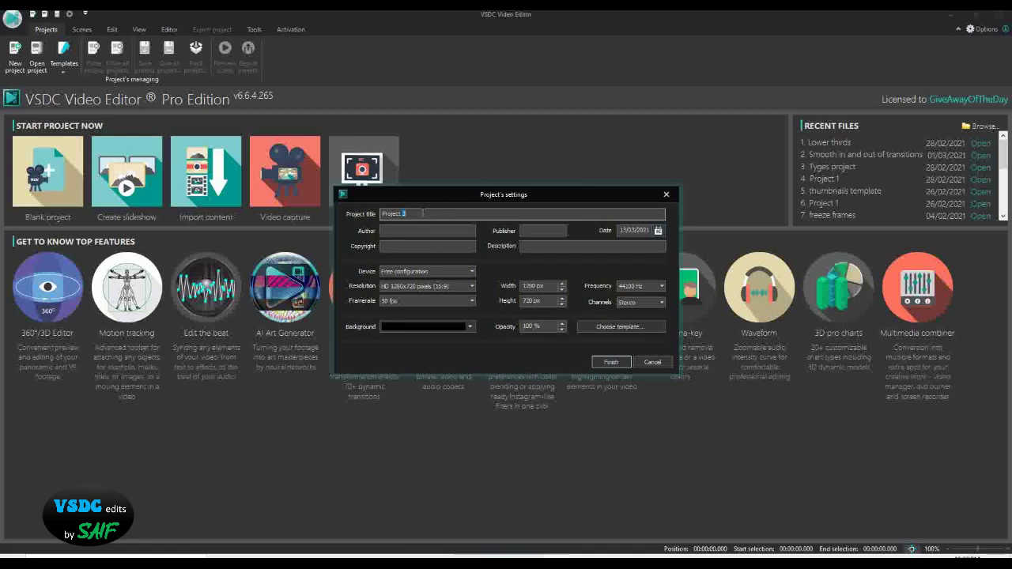
left_click_drag(420, 214, 325, 209)
type("Project")
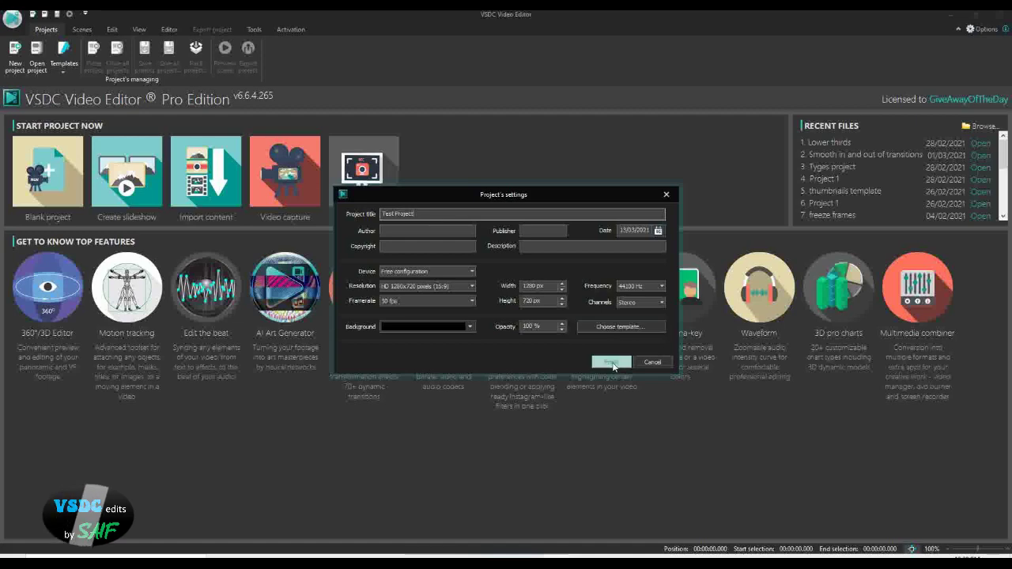
Step: Create the 1280x720, 30 fps project and raise the timeline splitter for more timeline height
left_click(613, 362)
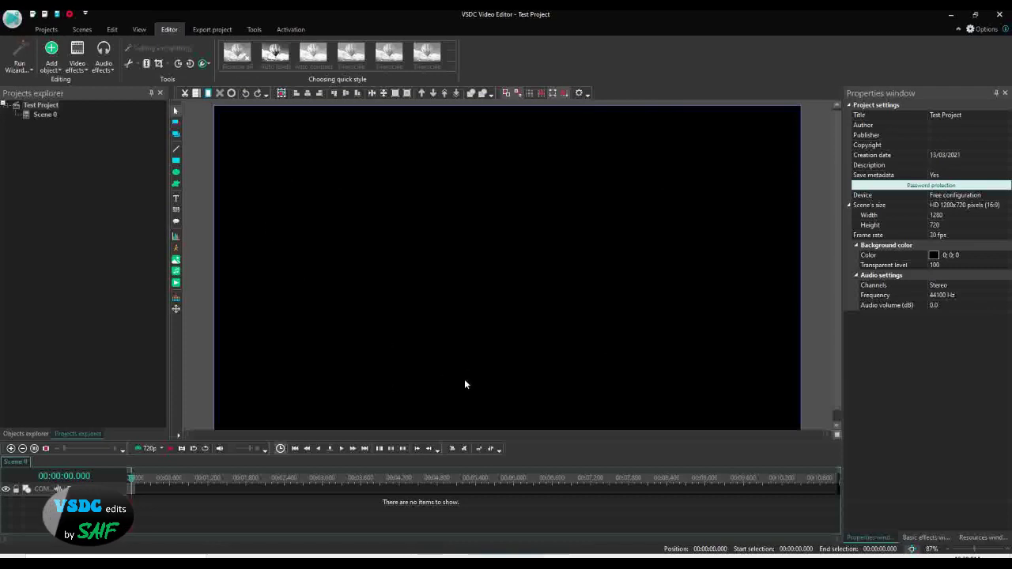
left_click_drag(511, 441, 516, 376)
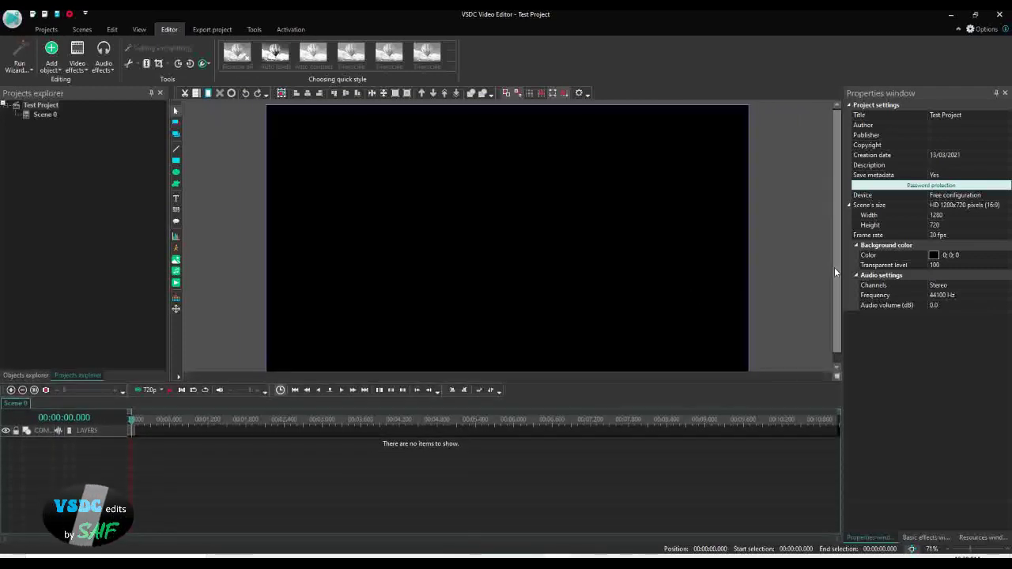
scroll(834, 269, "down", 1)
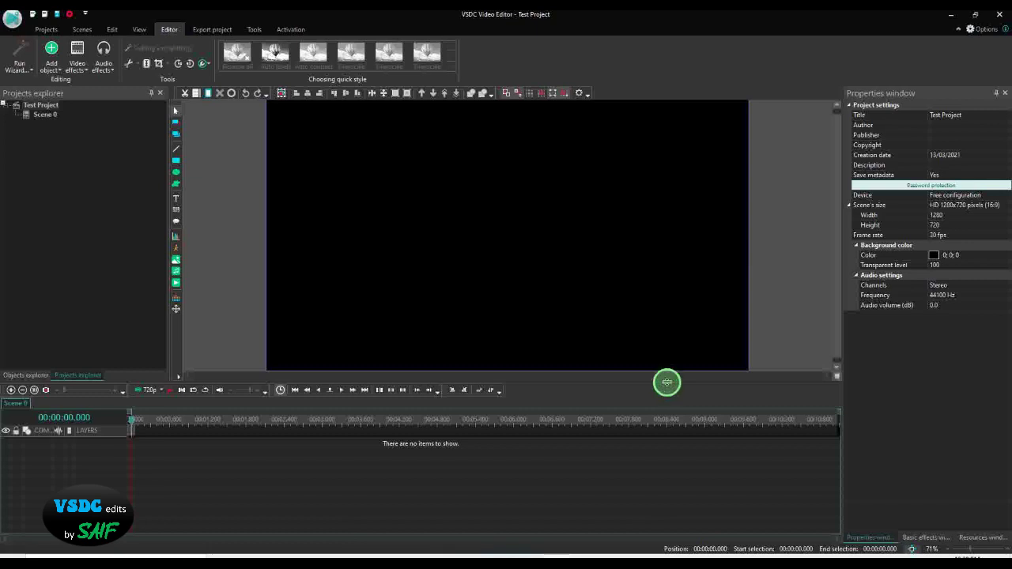
Step: Shrink the preview further and set its zoom to 50%
left_click_drag(666, 382, 667, 357)
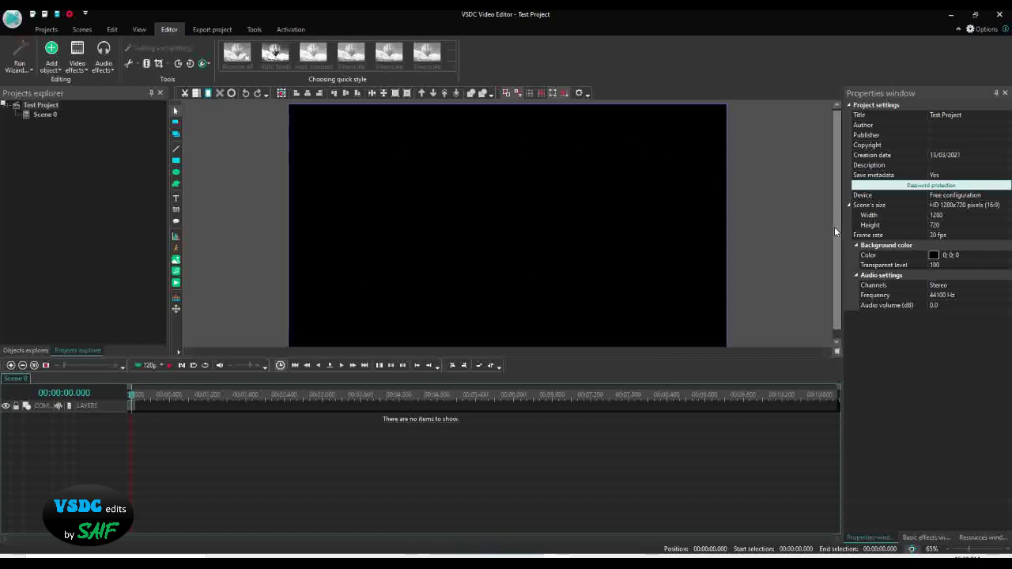
left_click_drag(835, 230, 836, 237)
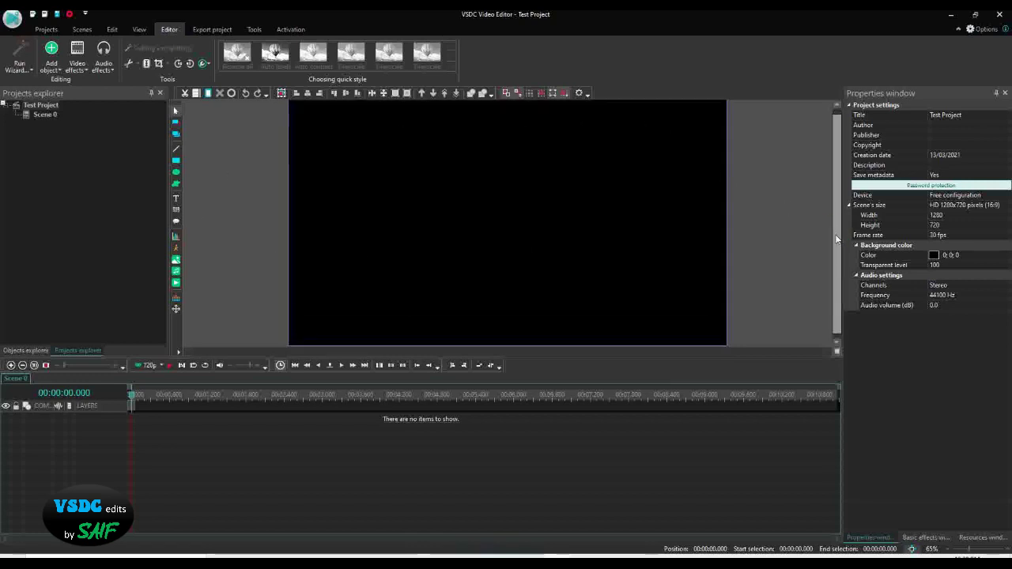
left_click(946, 552)
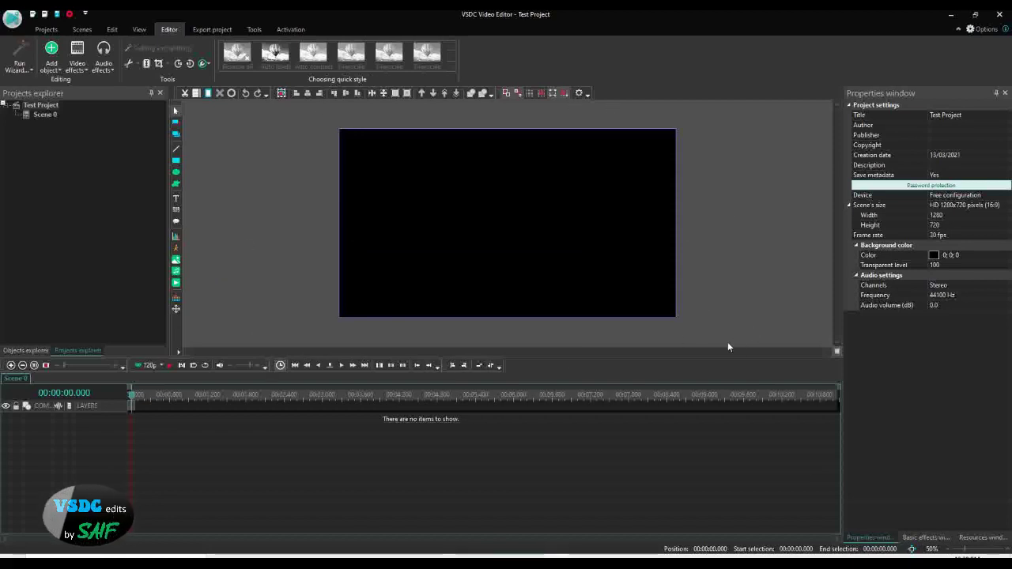
Step: Zoom the preview to screen and adjust the preview/timeline splitter until the preview is larger again
left_click(912, 549)
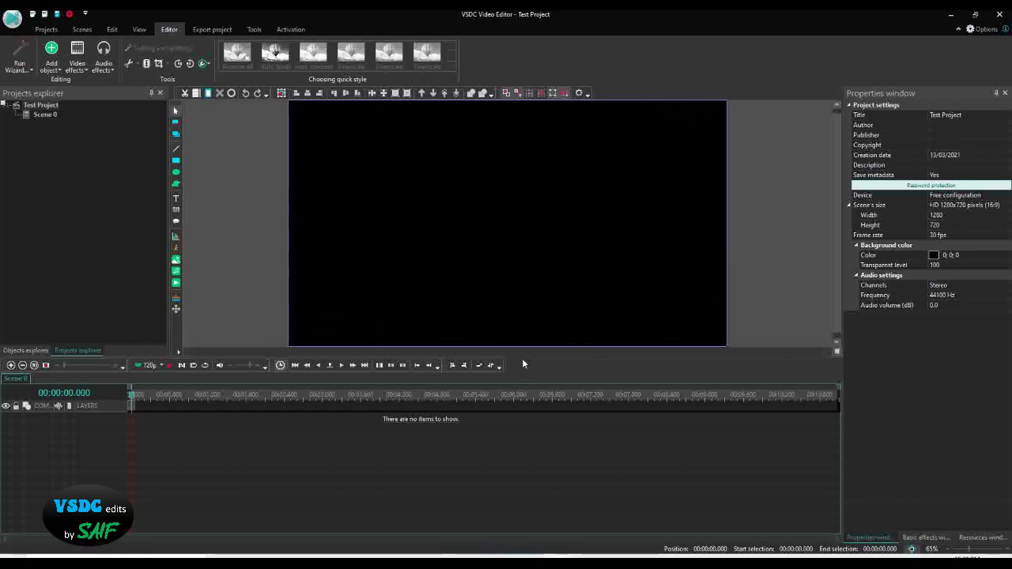
mouse_move(526, 356)
left_mouse_down()
mouse_move(514, 421)
mouse_move(512, 353)
left_mouse_up()
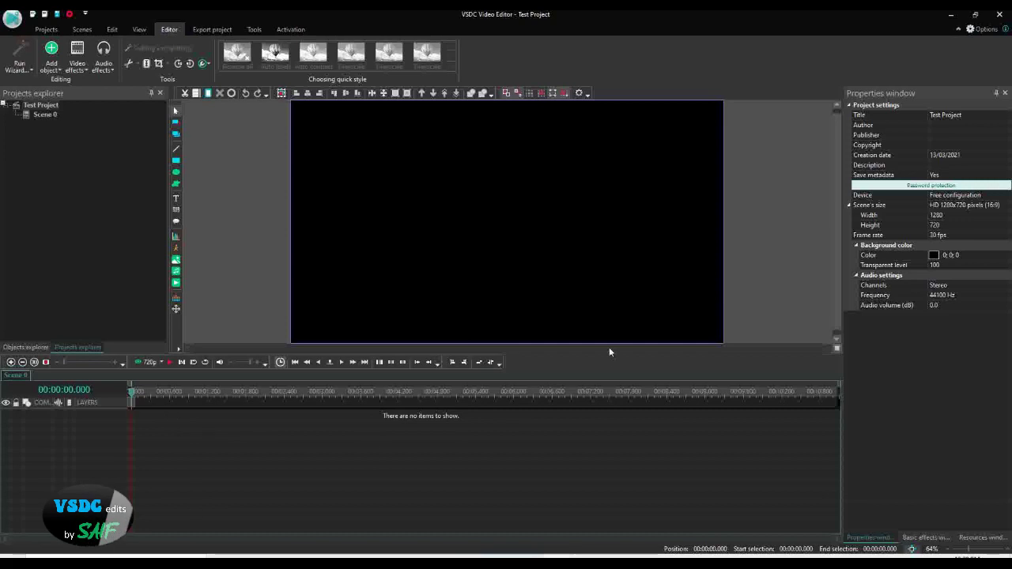
left_click_drag(608, 351, 607, 304)
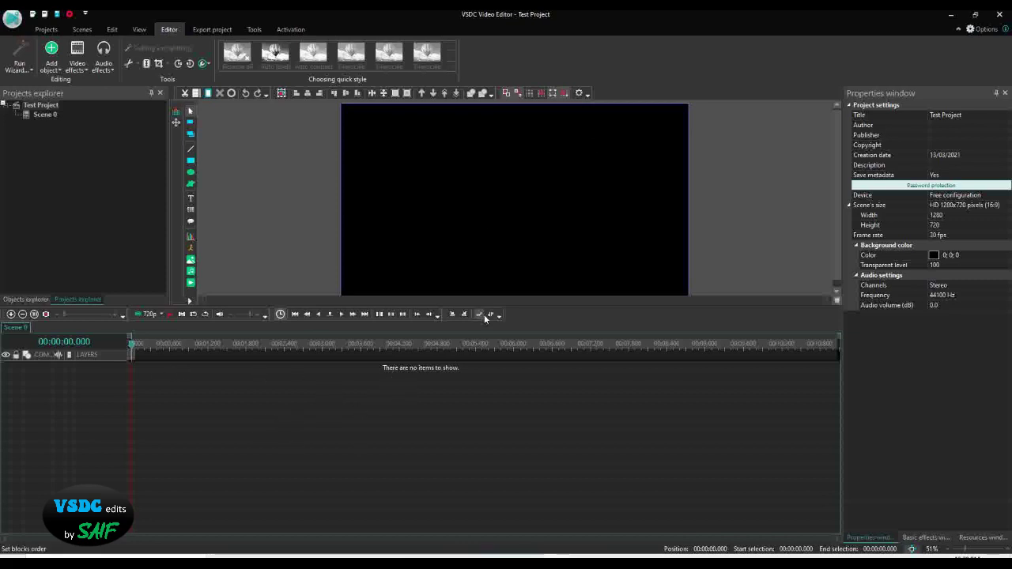
left_click_drag(512, 305, 502, 369)
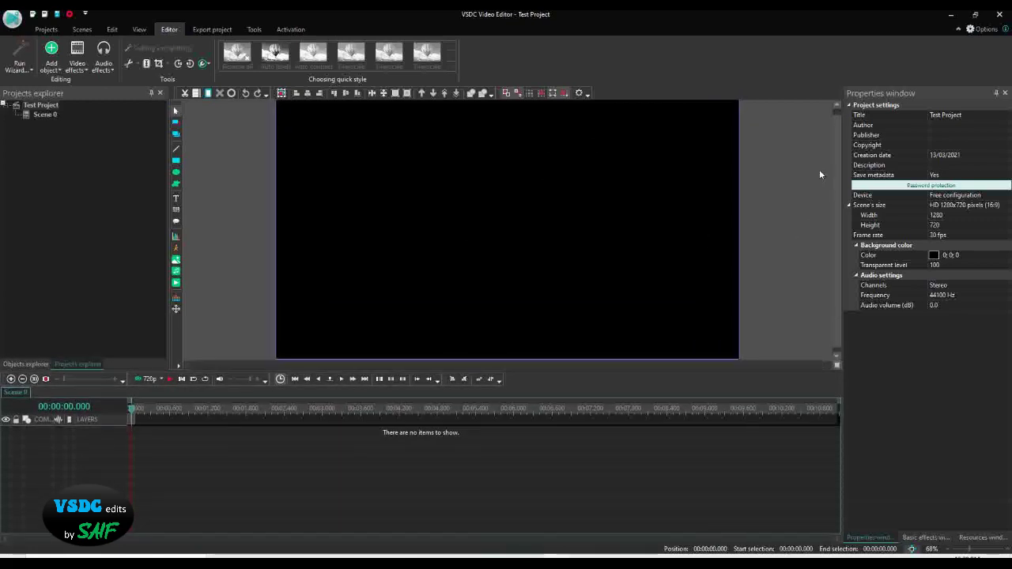
left_click(834, 105)
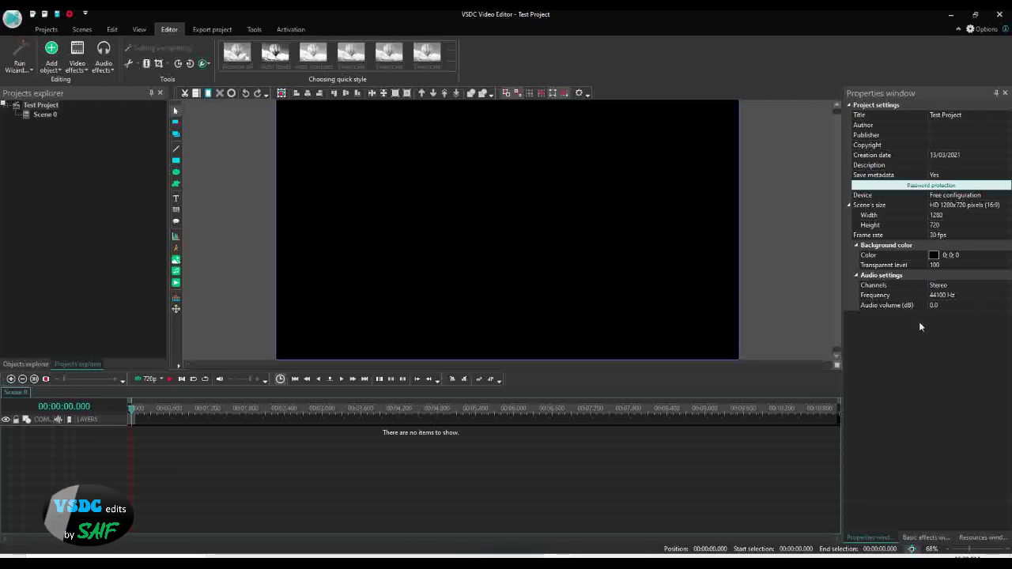
left_click(47, 107)
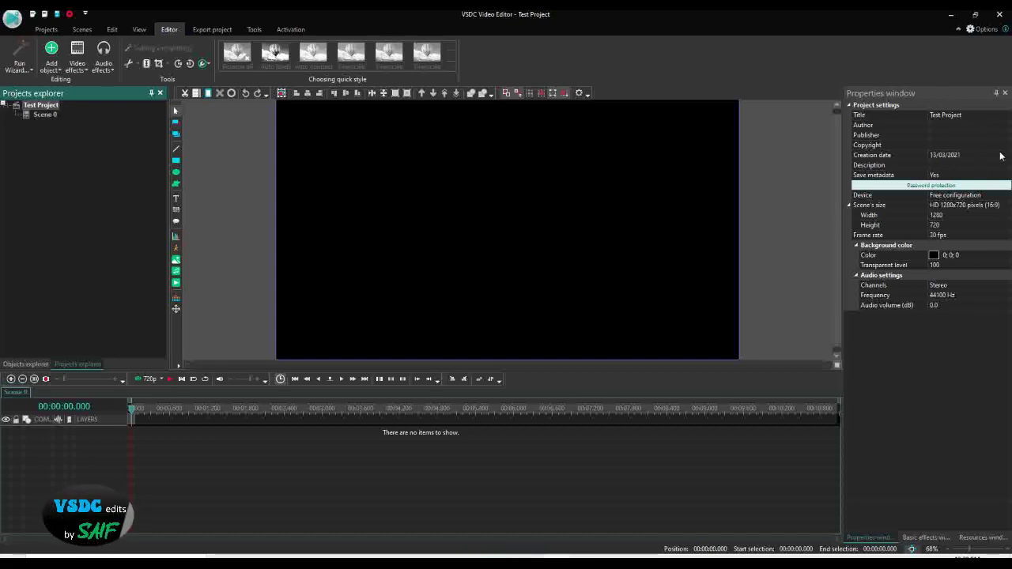
left_click(43, 115)
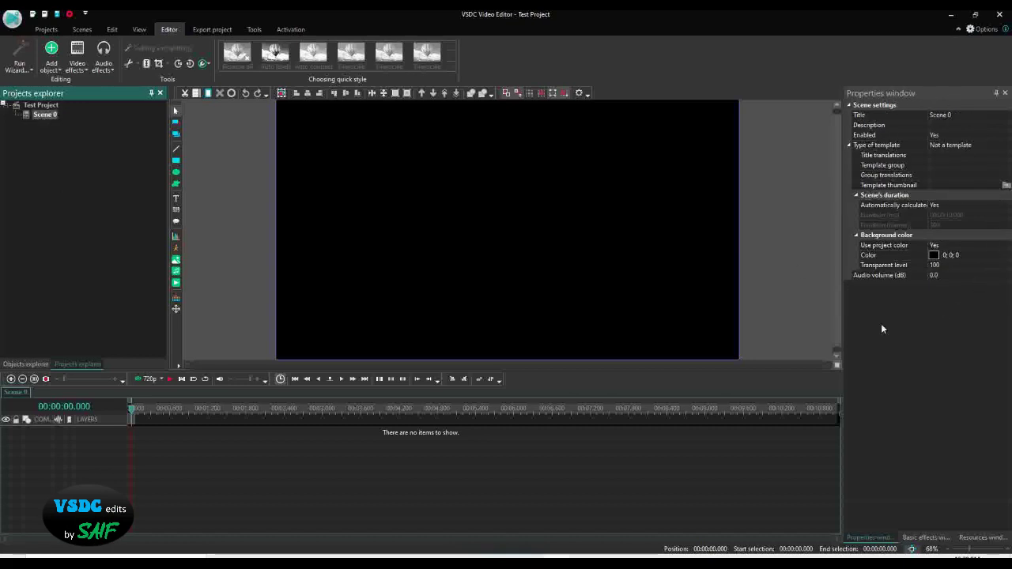
left_click(35, 105)
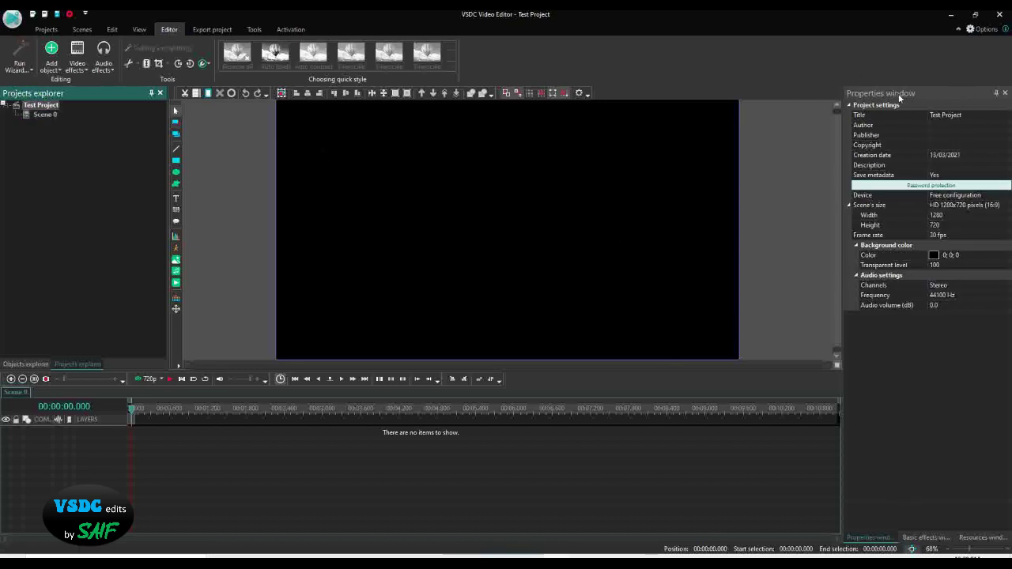
left_click(936, 538)
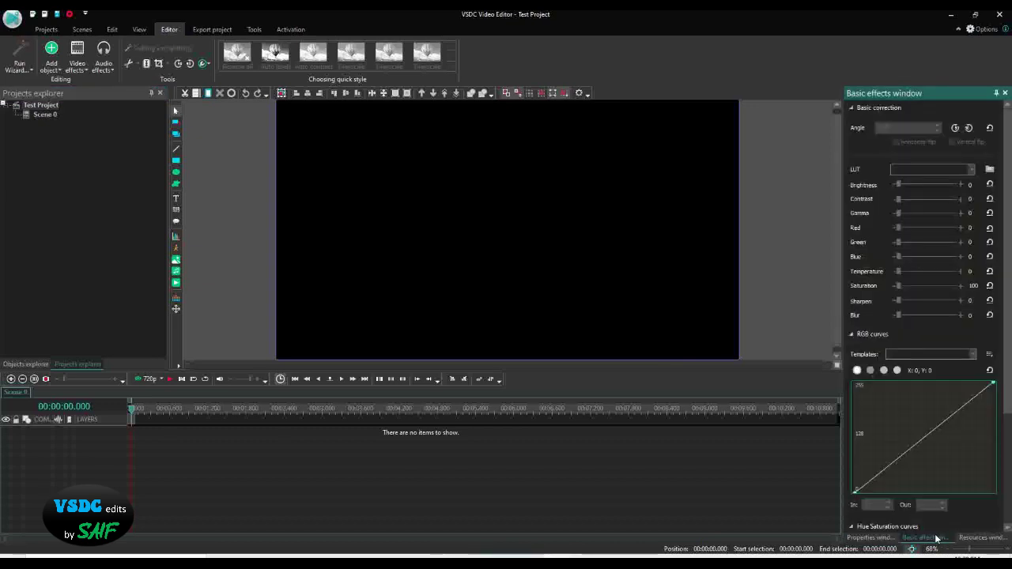
left_click(974, 538)
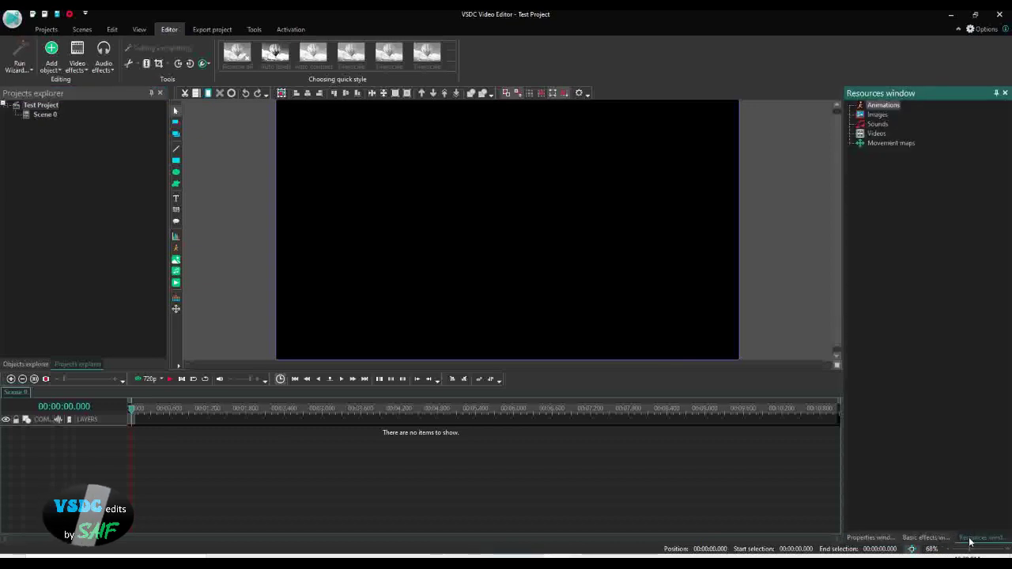
left_click(870, 539)
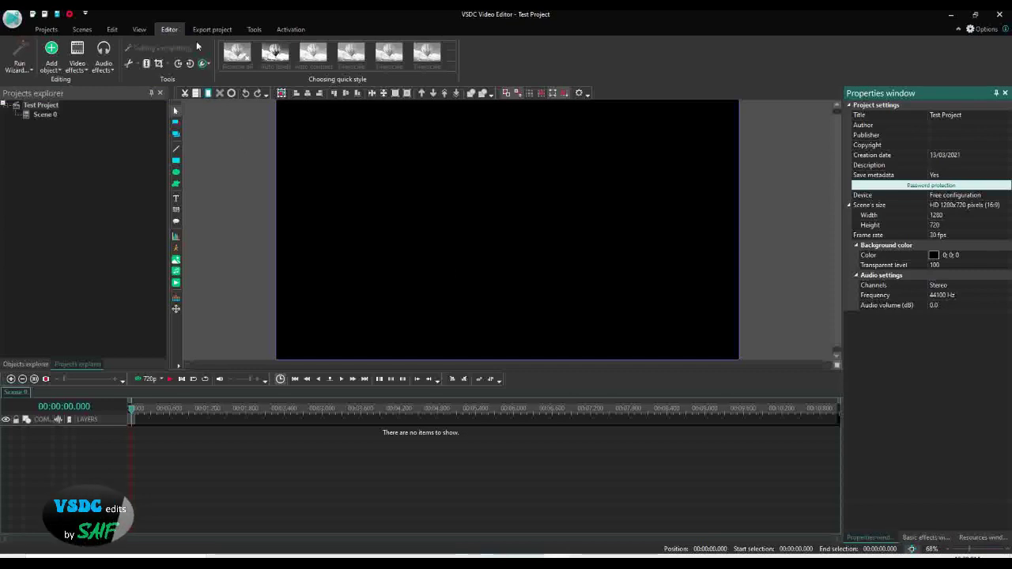
Step: Hide and re-show the Properties panel, then resize it and narrow the Projects explorer
left_click(142, 30)
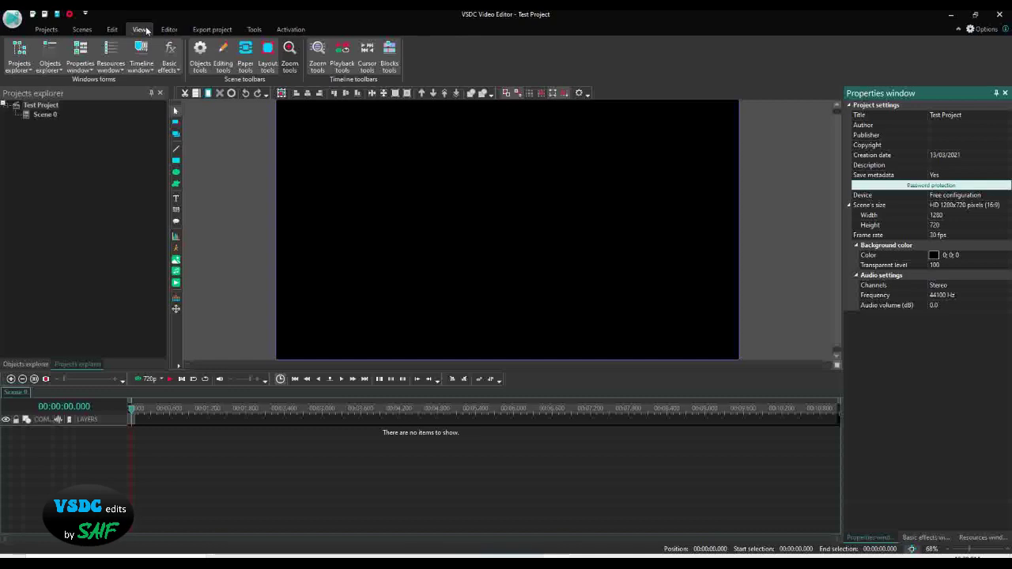
left_click(79, 52)
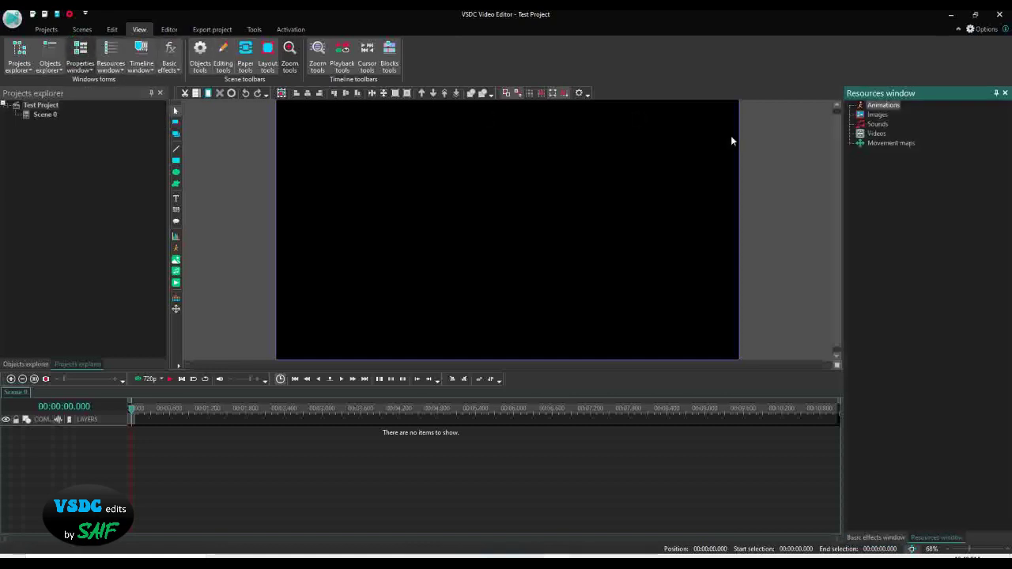
left_click(80, 51)
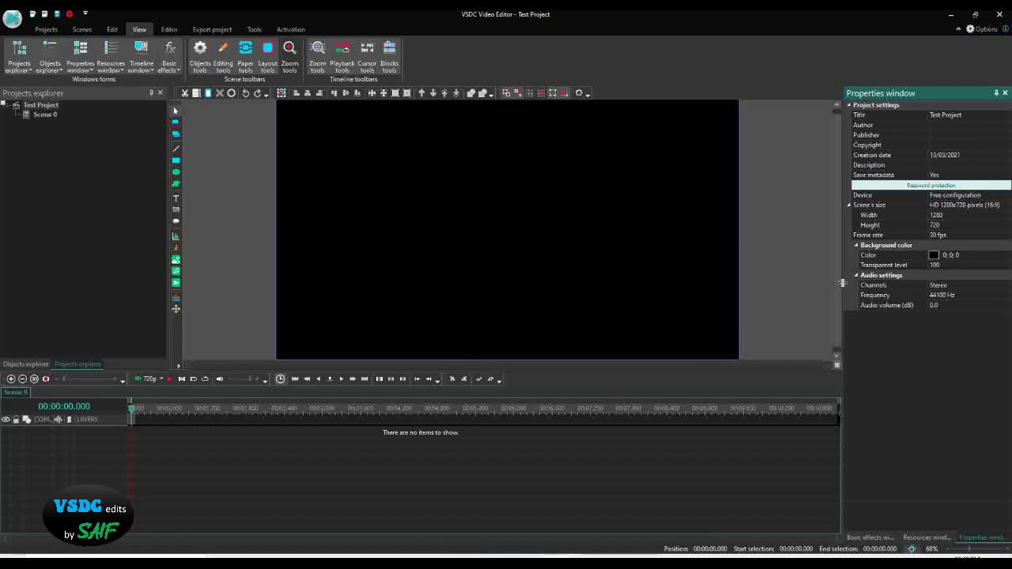
mouse_move(841, 283)
left_mouse_down()
mouse_move(890, 289)
mouse_move(839, 300)
left_mouse_up()
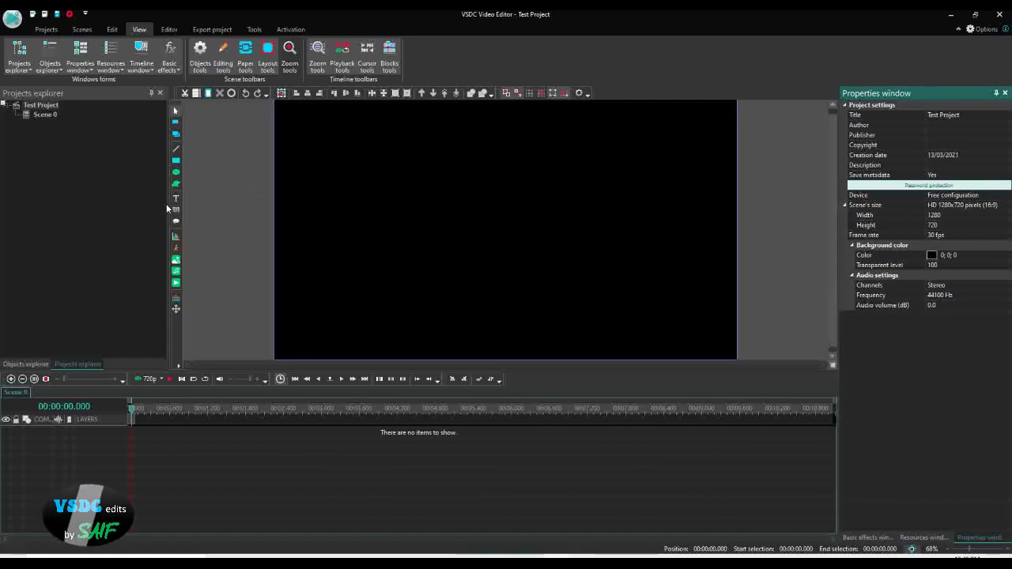
left_click_drag(169, 203, 134, 214)
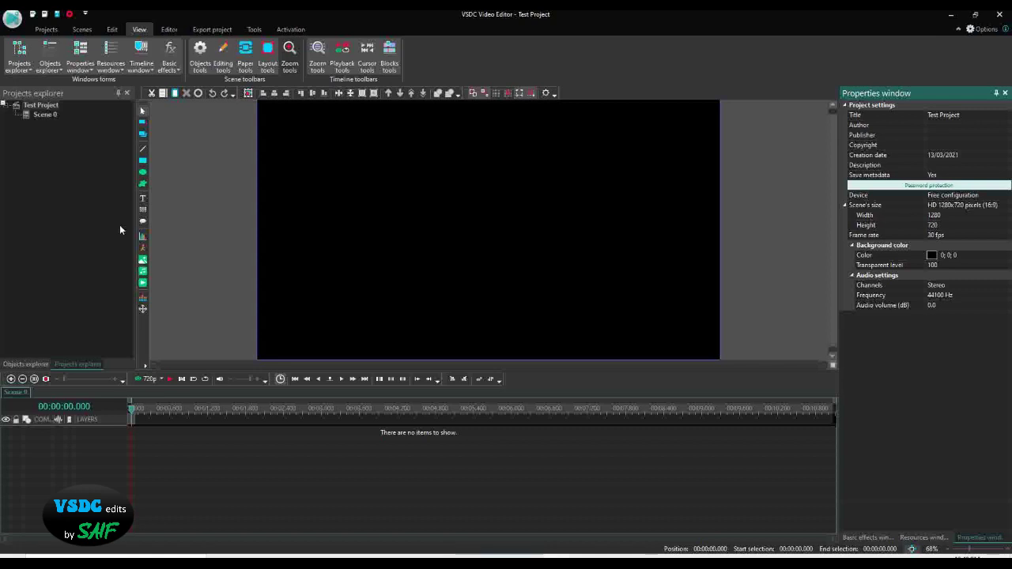
Step: Switch to the Editor ribbon to reveal object, video effect and quick style tools
left_click(166, 31)
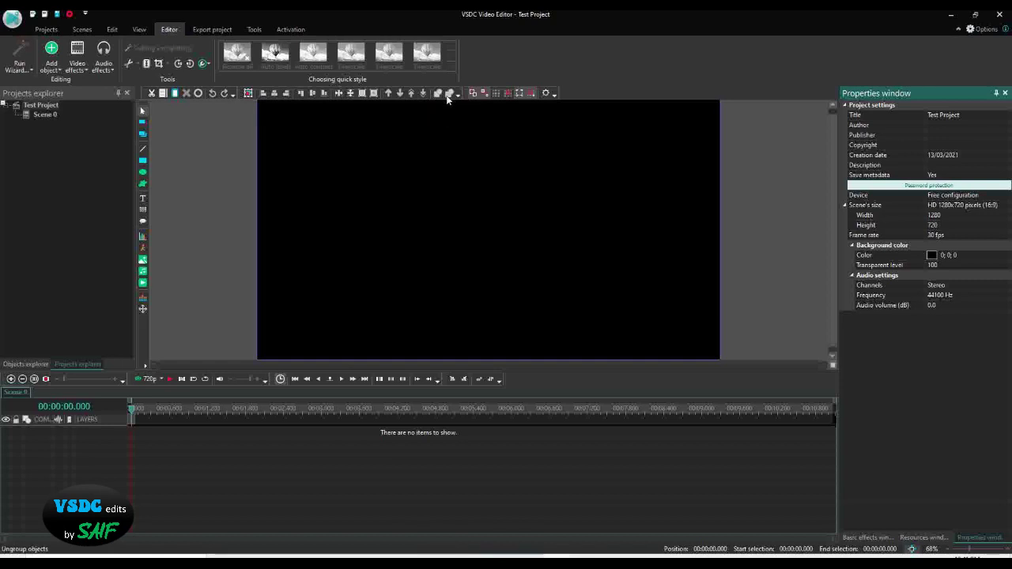
left_click(835, 104)
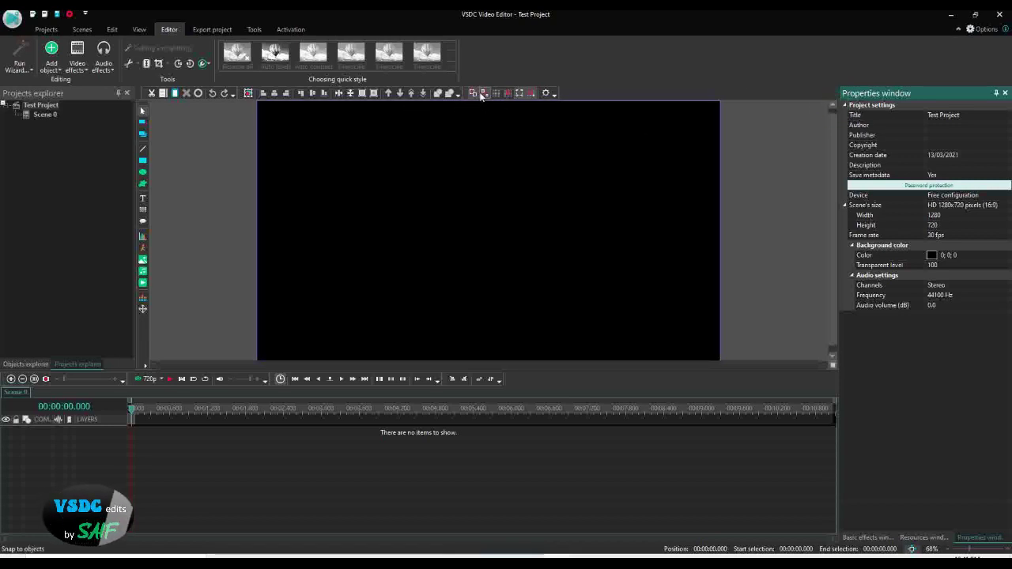
left_click(527, 93)
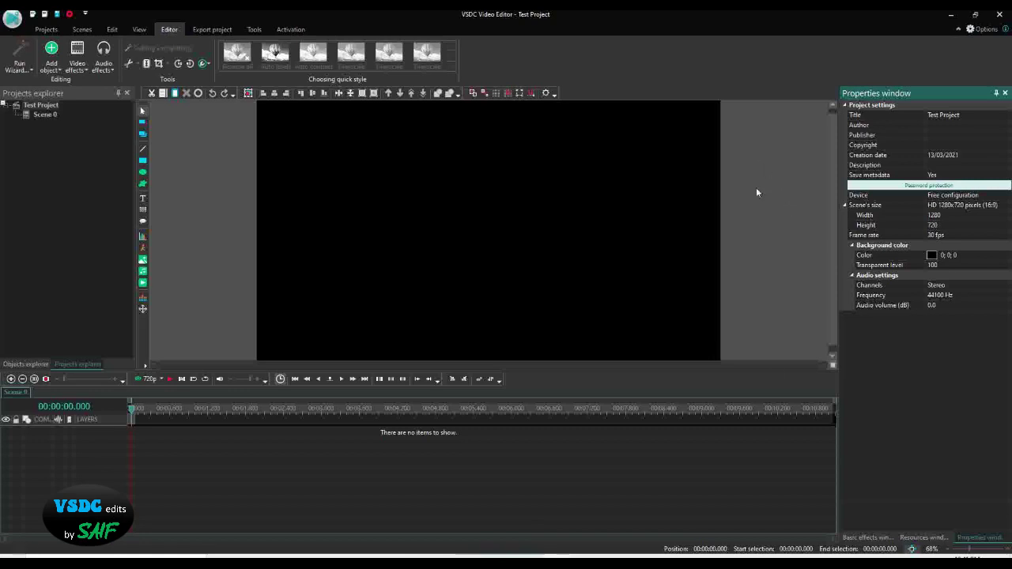
Step: Insert log 2.jpg as an image object at the default position
left_click(143, 260)
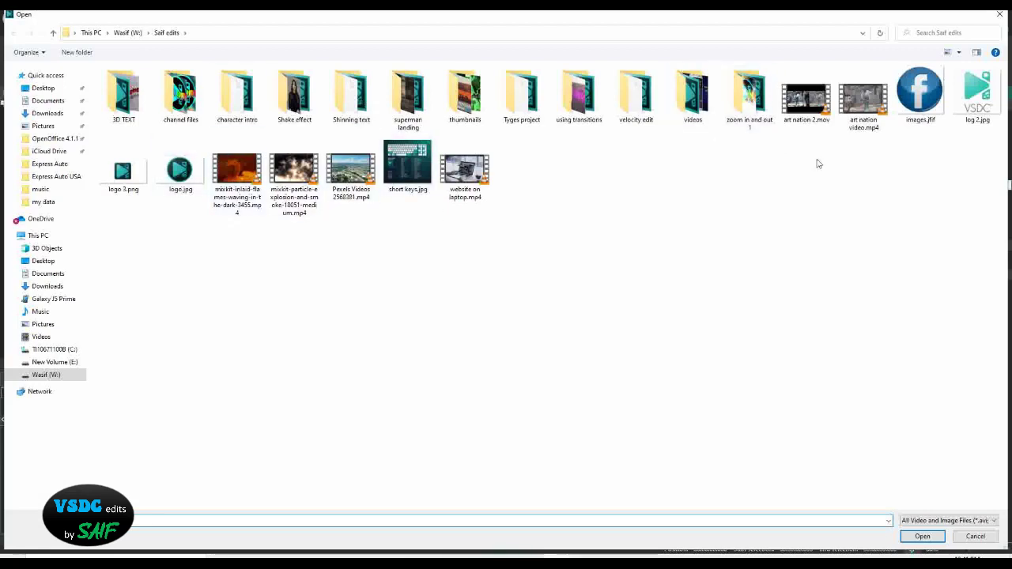
double_click(978, 93)
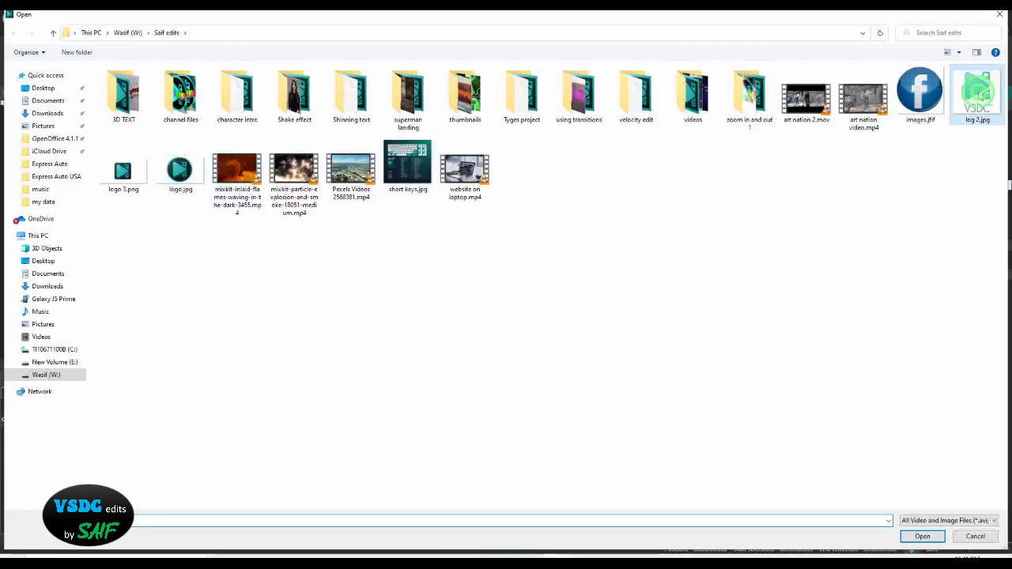
left_click(603, 335)
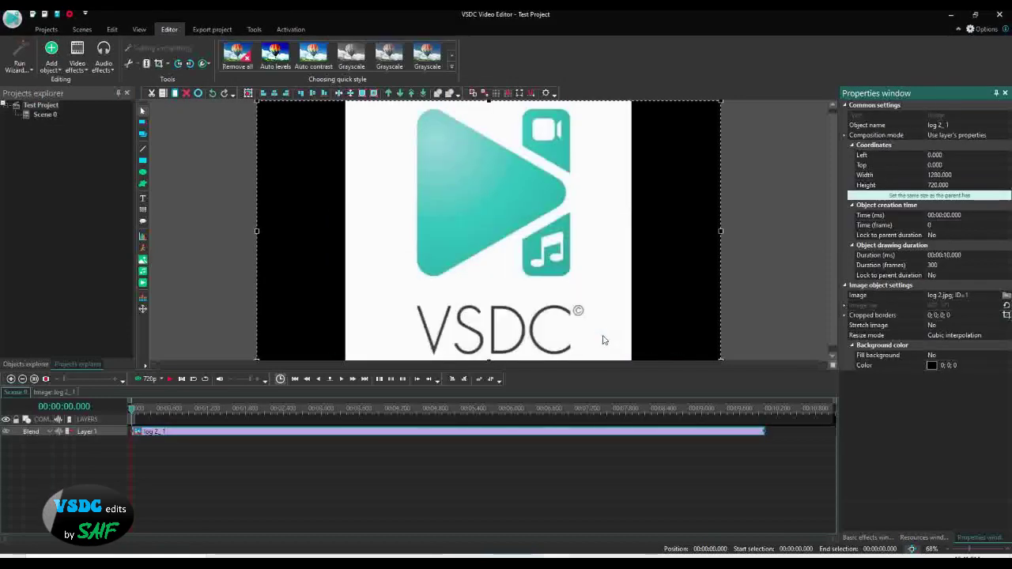
Step: Zoom out and enlarge the image to 2308x1423, moving it to -480, -260
left_click(949, 551)
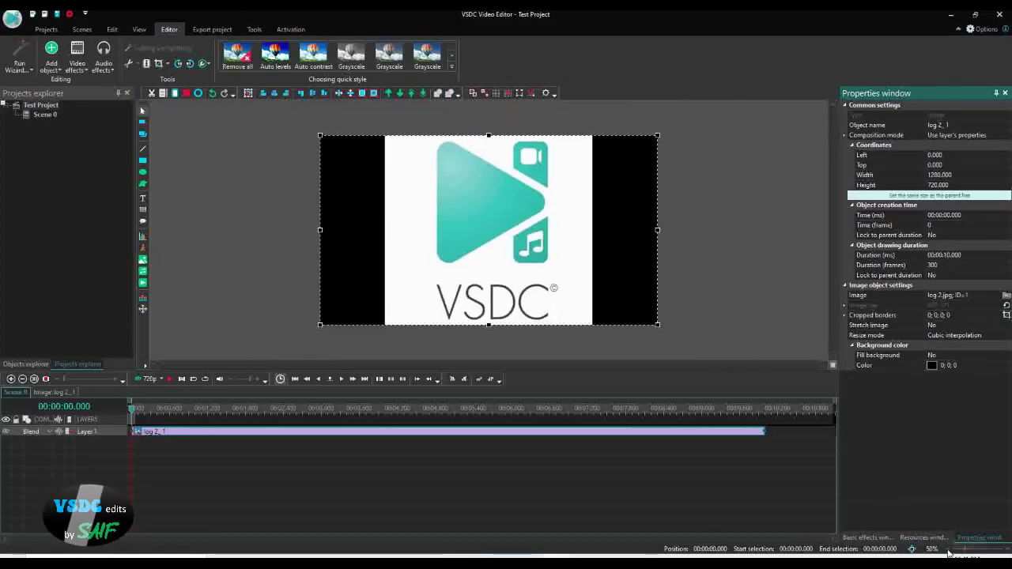
left_click(949, 551)
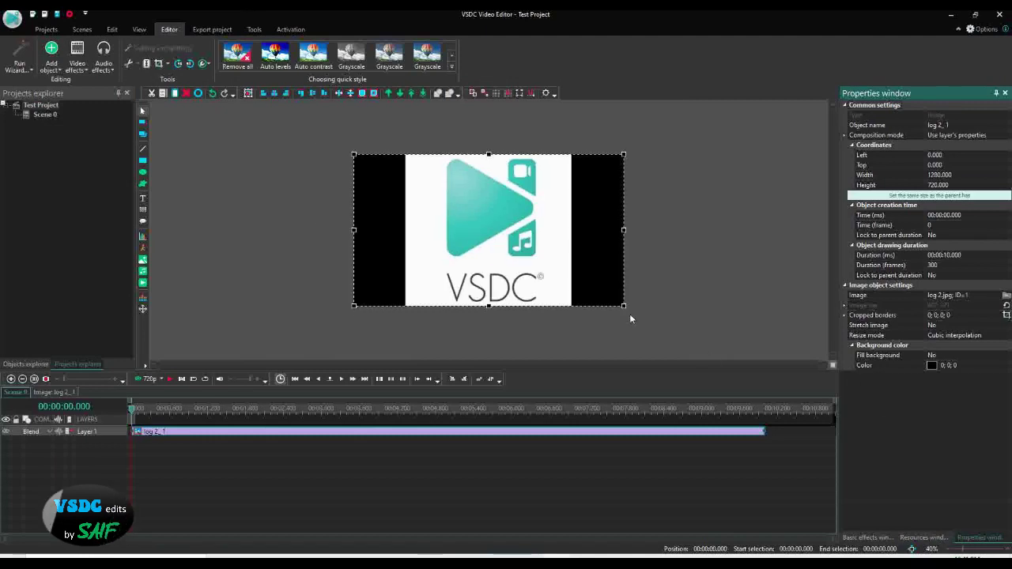
left_click_drag(623, 305, 694, 346)
left_click_drag(570, 259, 568, 248)
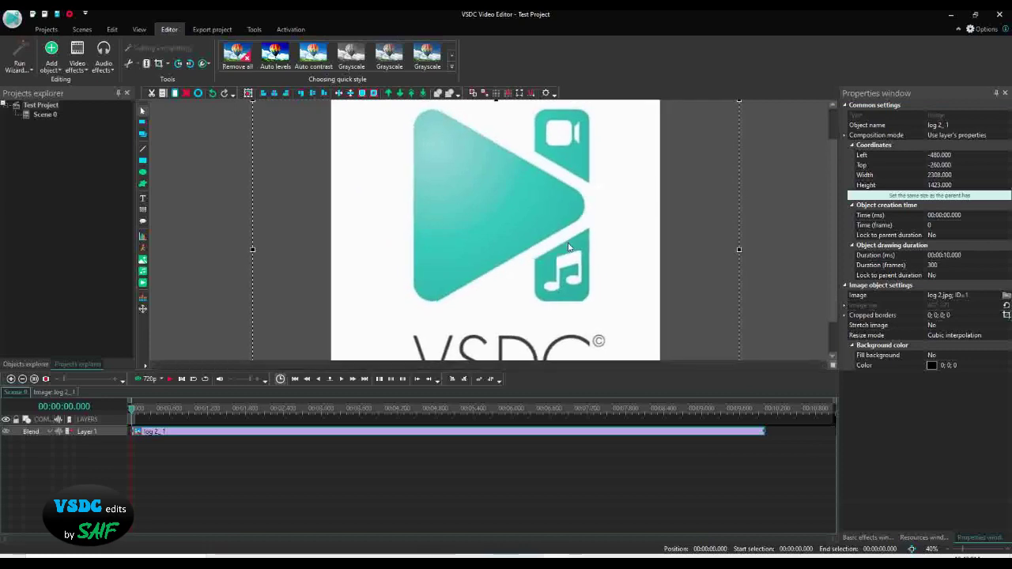
Step: Toggle the margin guides, nudge the image, then delete the log 2_1 image object
left_click(519, 95)
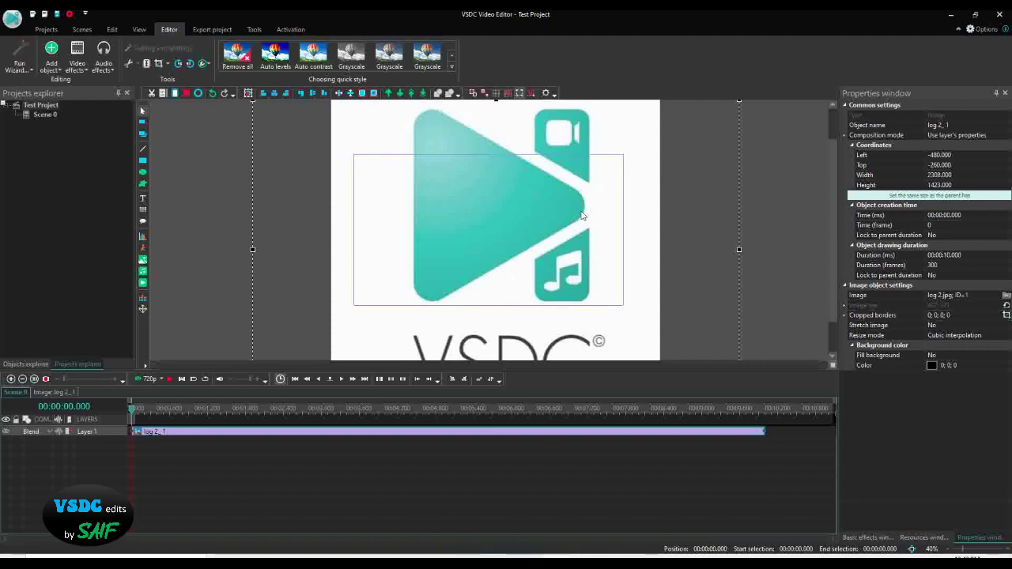
mouse_move(522, 199)
left_mouse_down()
mouse_move(517, 226)
mouse_move(527, 174)
mouse_move(509, 101)
mouse_move(511, 208)
mouse_move(511, 199)
left_mouse_up()
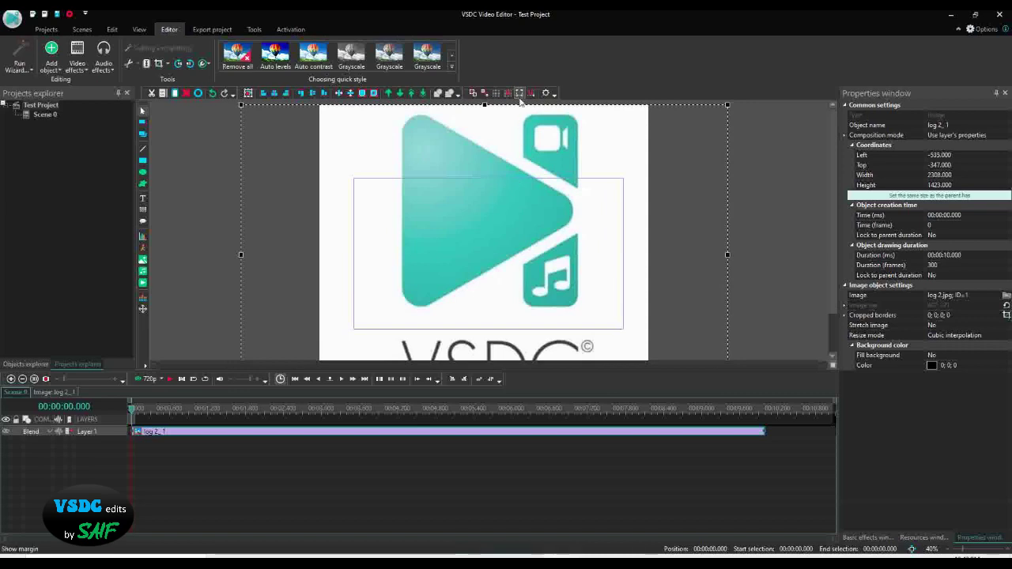
left_click(520, 94)
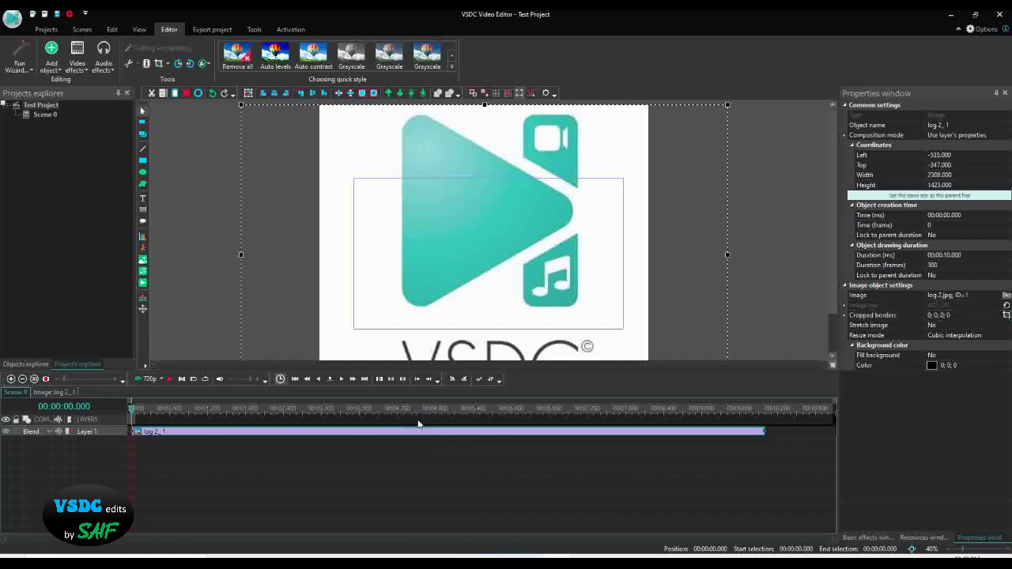
key("Delete")
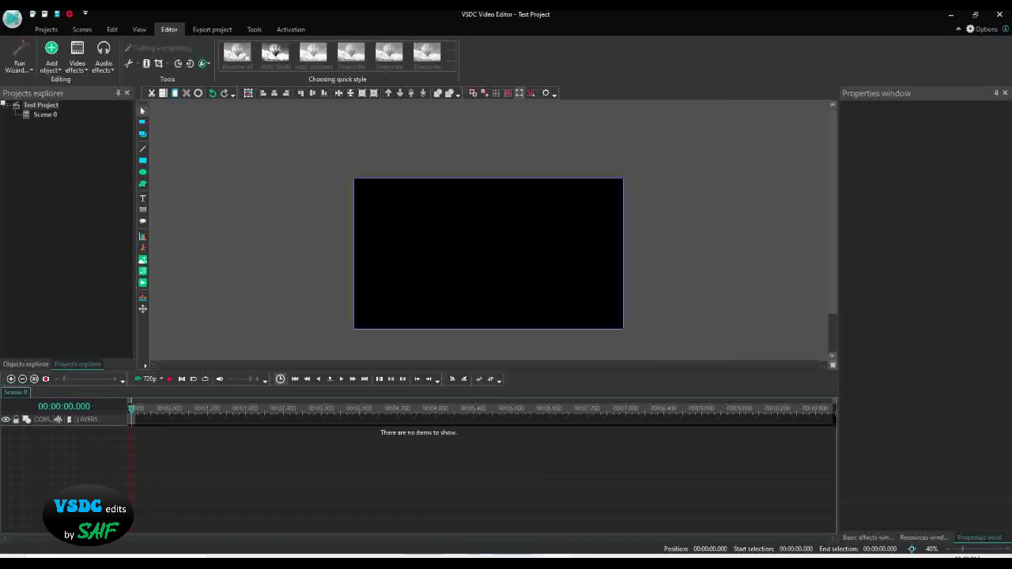
Step: Fit the empty scene to the work area and rearrange the canvas toolbars, docking the layer tools
left_click(912, 549)
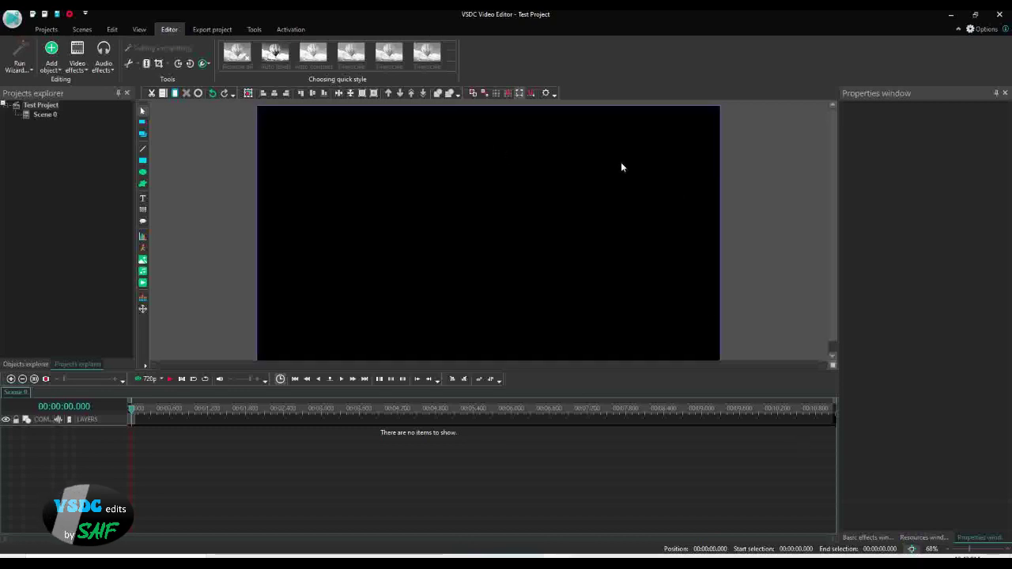
left_click_drag(835, 217, 834, 220)
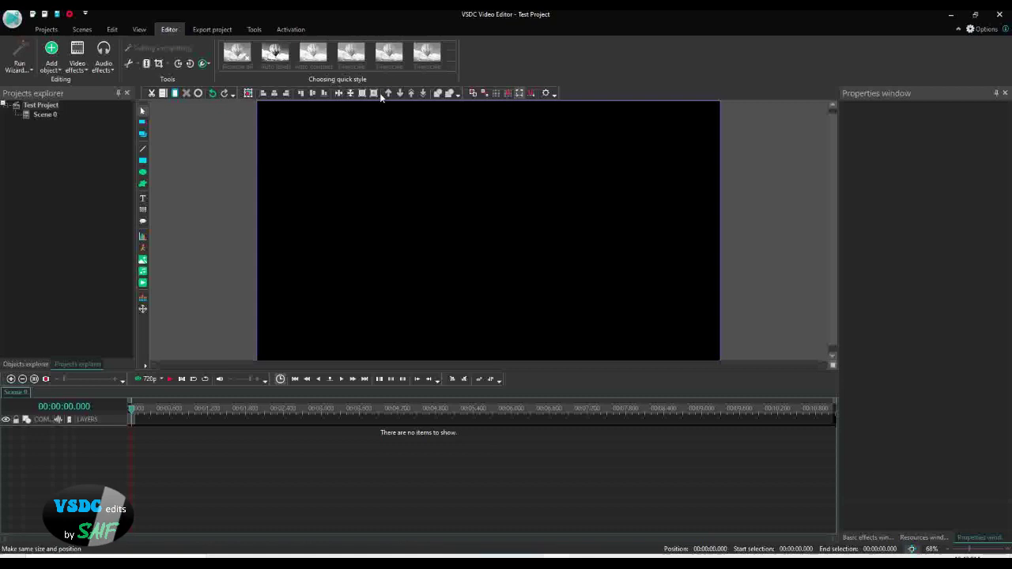
left_click(466, 92)
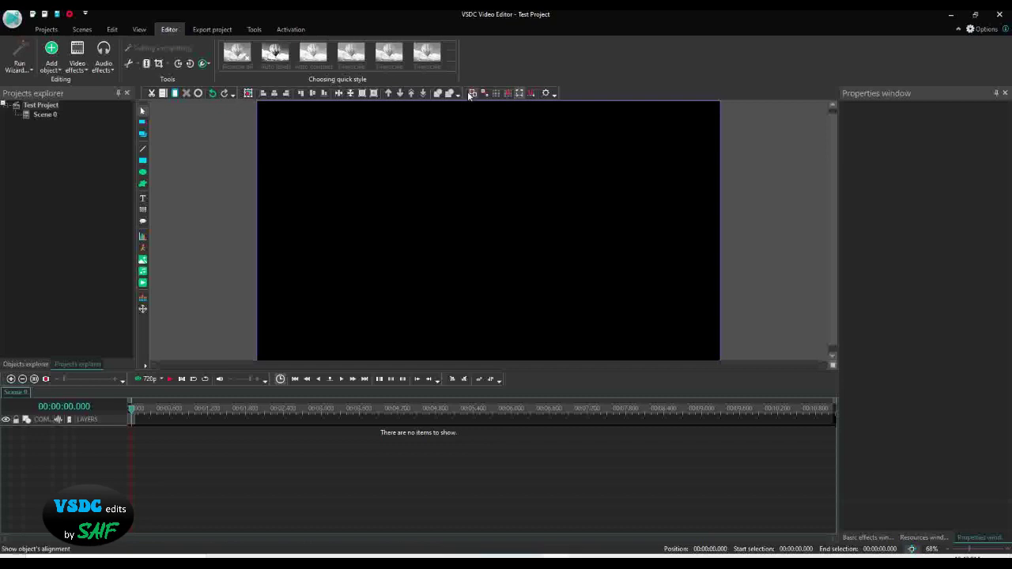
left_click_drag(468, 93, 385, 93)
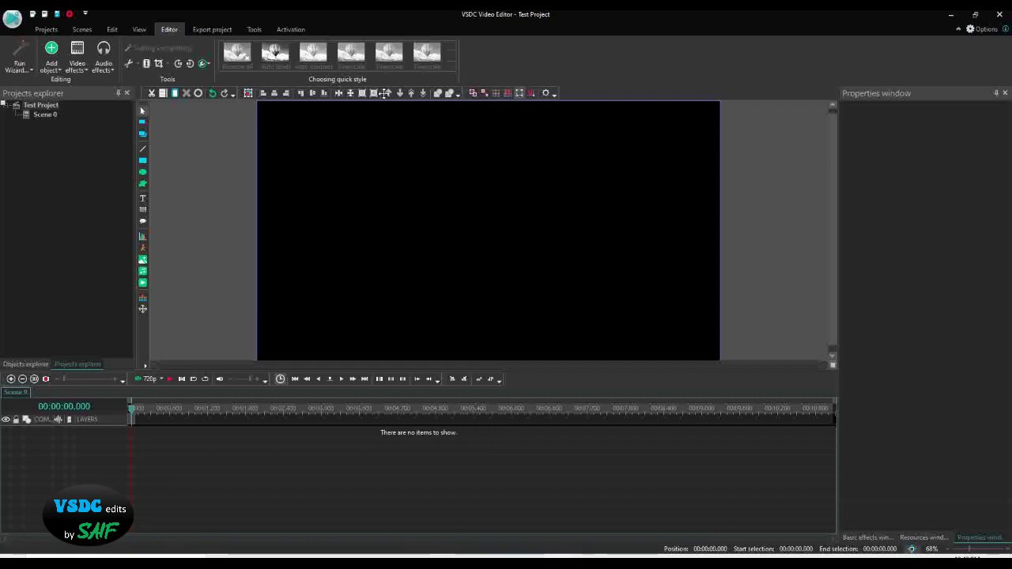
left_click_drag(270, 93, 511, 379)
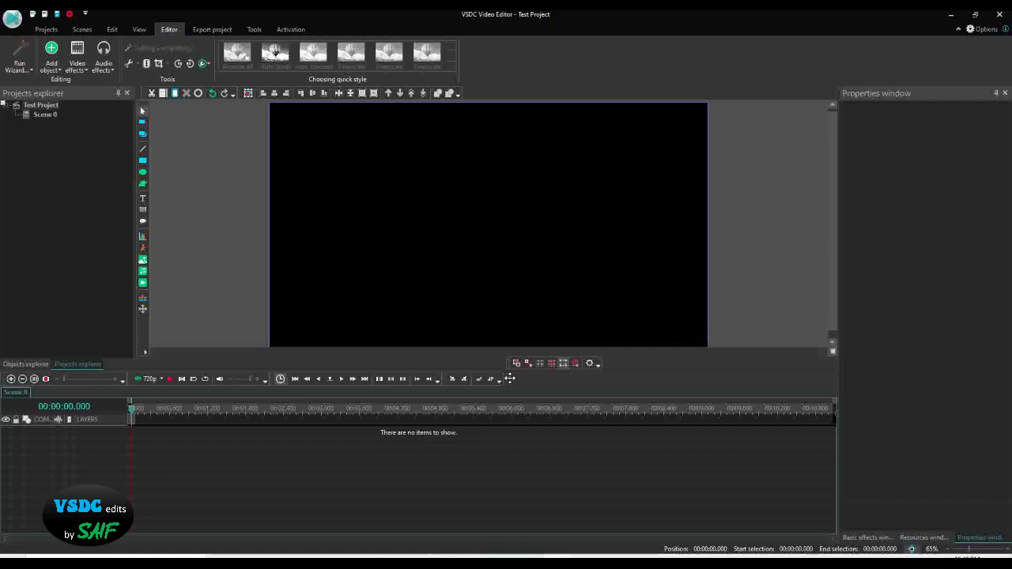
left_click_drag(507, 364, 458, 100)
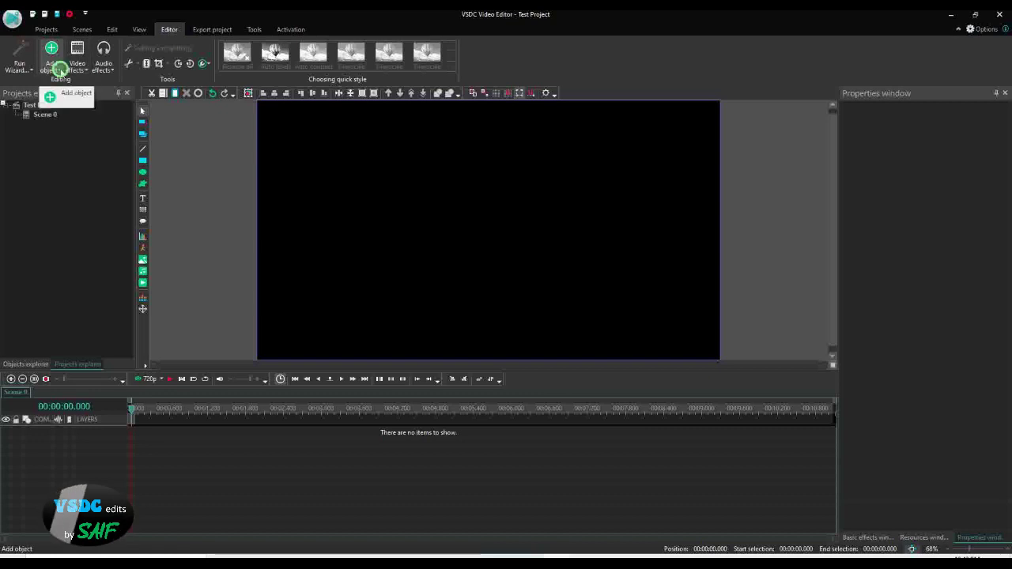
left_click(60, 70)
left_click(188, 188)
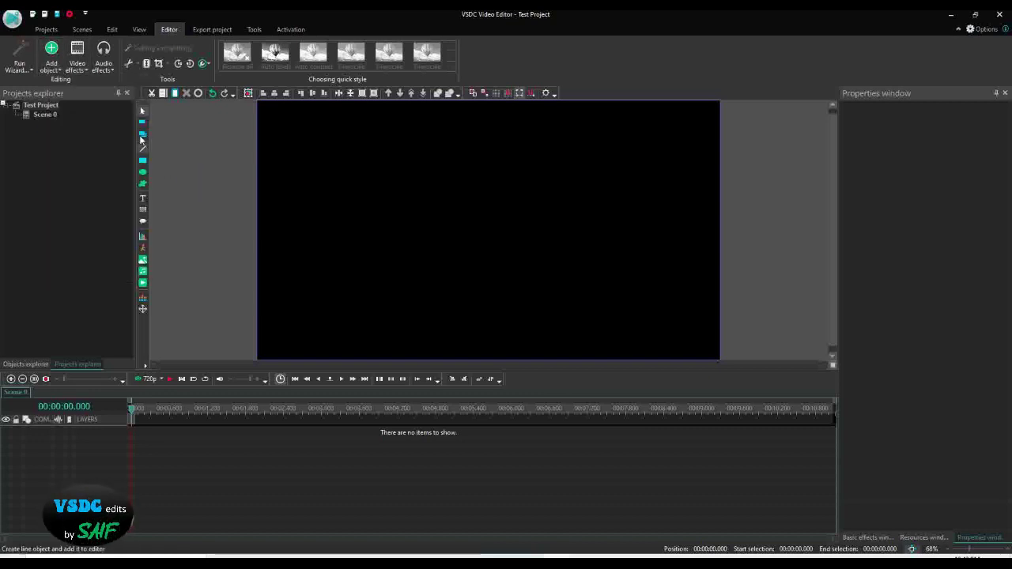